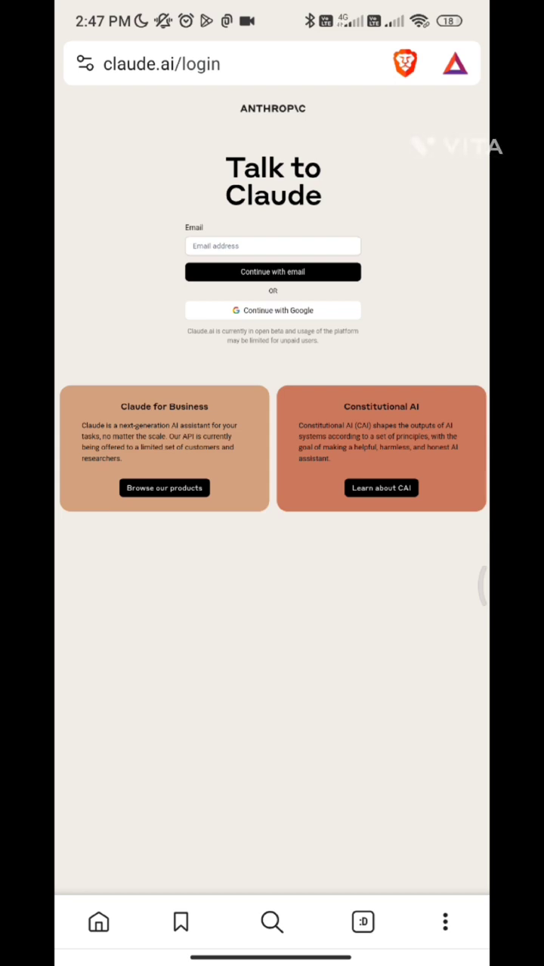
# Step: Sign up via Google with full name 'Medico', confirming age over 18 and accepting the terms
pyautogui.click(272, 310)
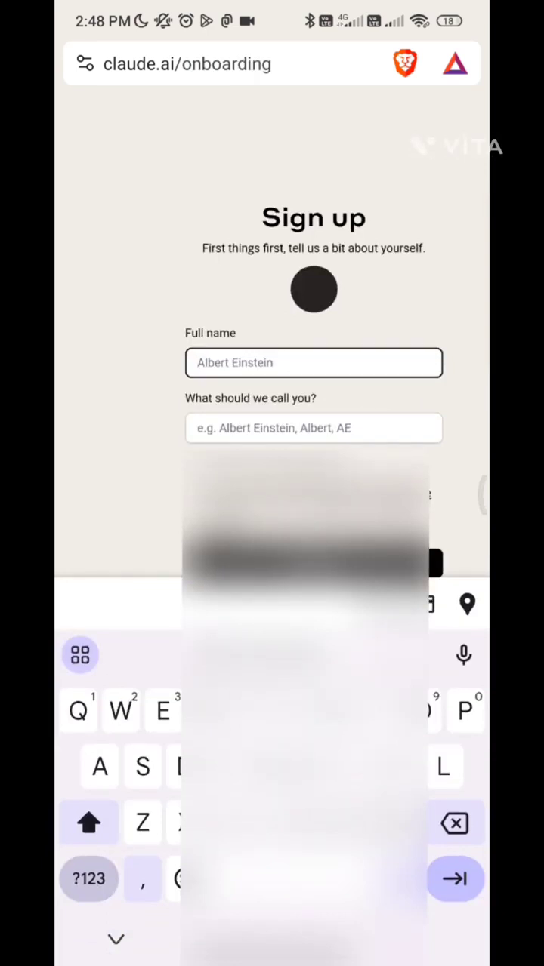
pyautogui.write('Medi')
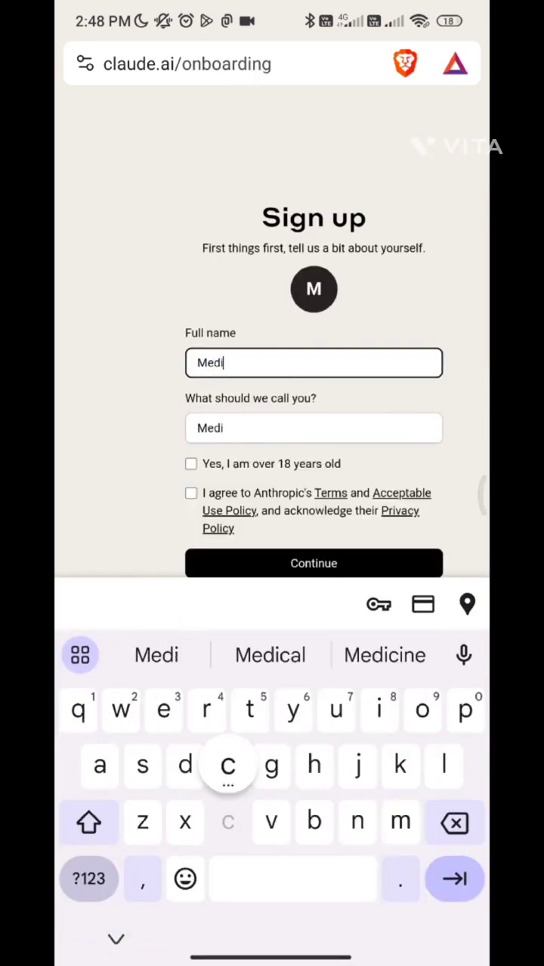
pyautogui.write('c')
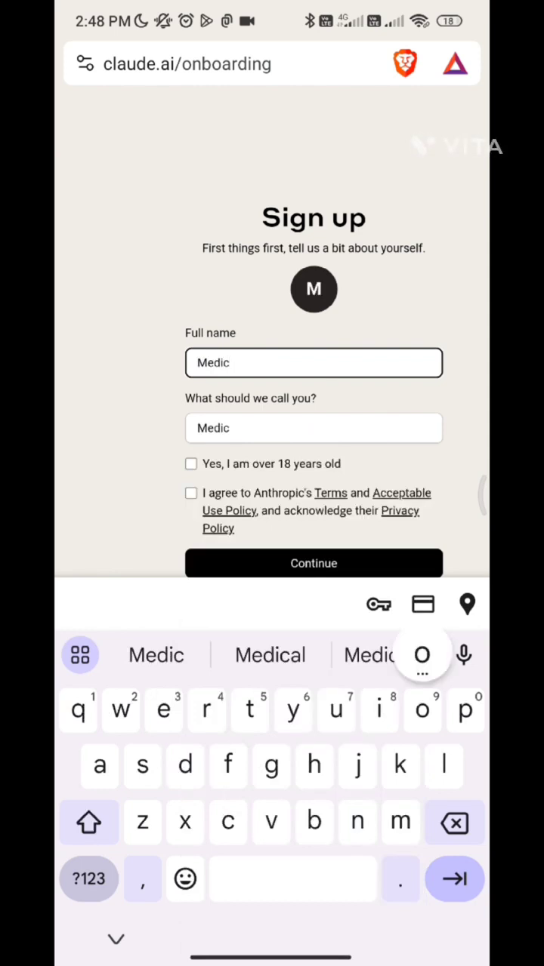
pyautogui.write('o')
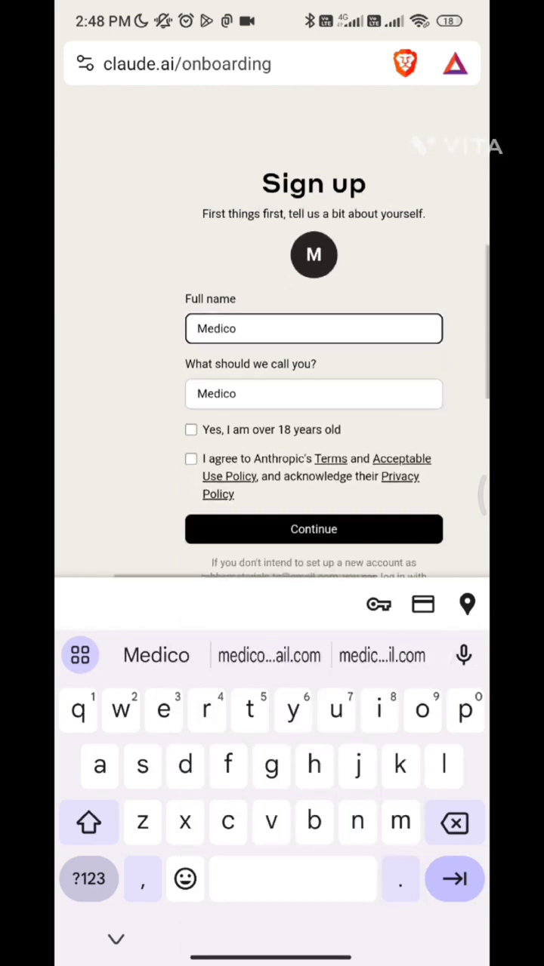
pyautogui.click(191, 429)
pyautogui.click(191, 458)
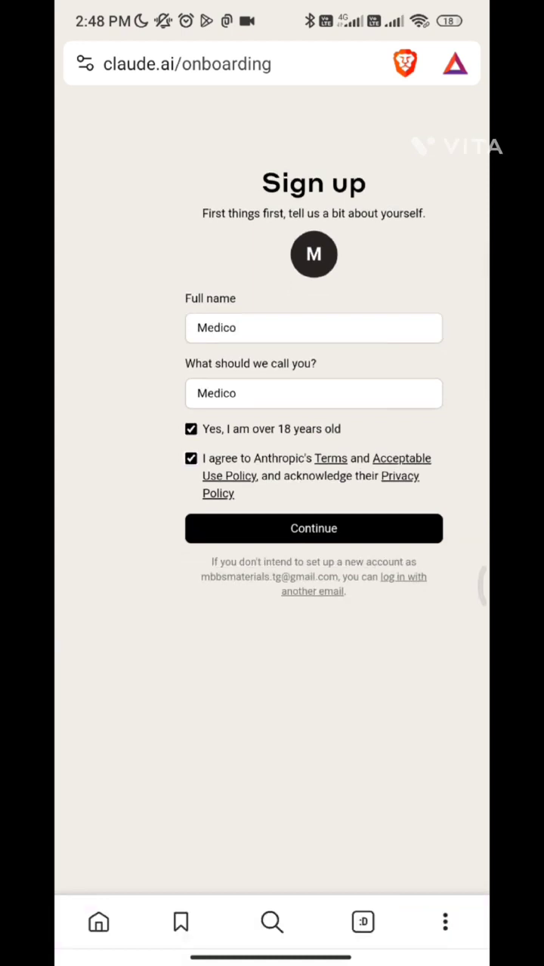
pyautogui.click(313, 528)
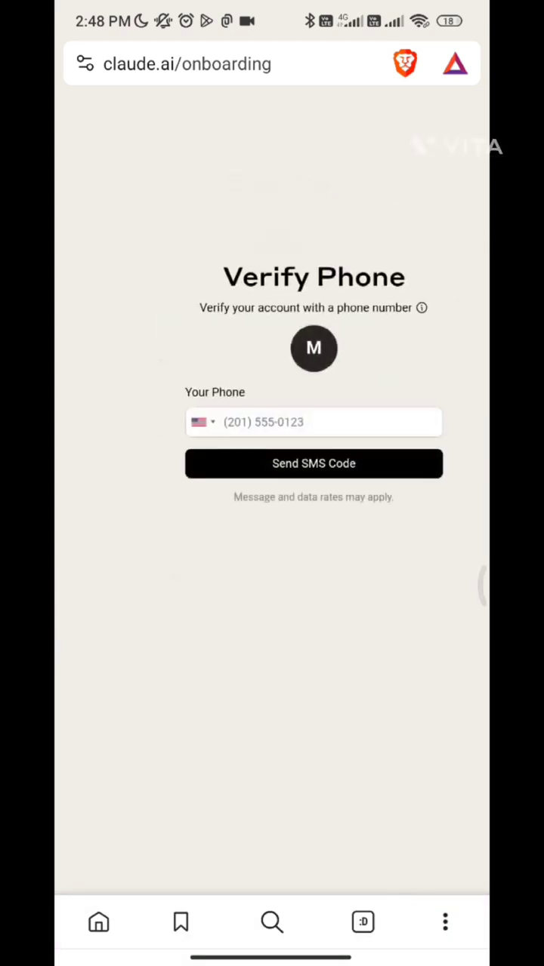
# Step: Choose India as the phone country code, send the SMS code, and open notifications
pyautogui.click(203, 422)
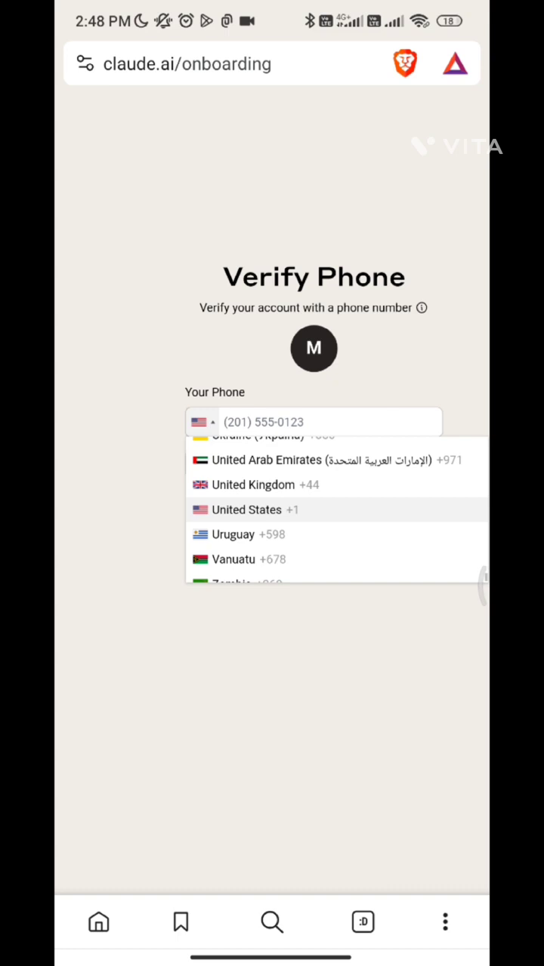
pyautogui.scroll(3, 336, 510)
pyautogui.scroll(8, 336, 510)
pyautogui.scroll(3, 336, 510)
pyautogui.scroll(3, 336, 510)
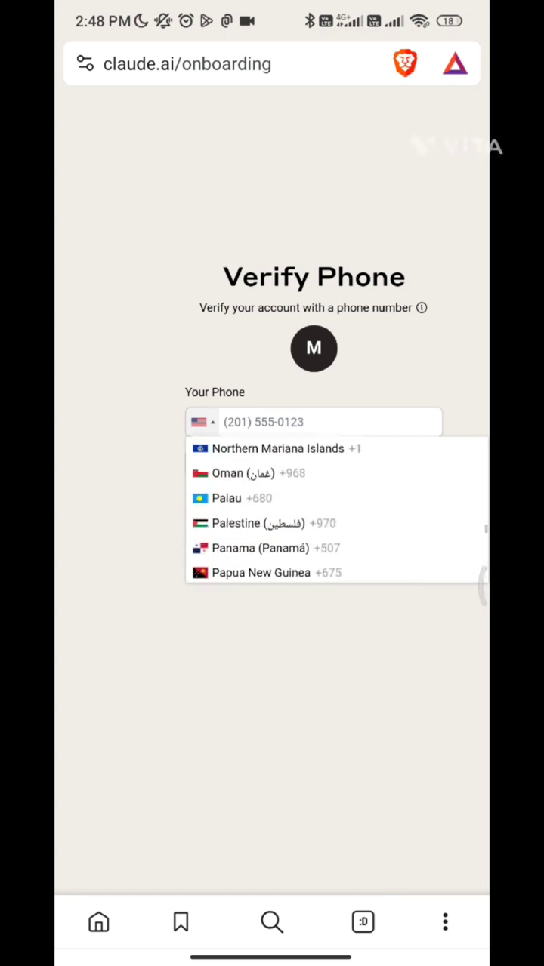
pyautogui.scroll(4, 336, 510)
pyautogui.scroll(5, 336, 509)
pyautogui.scroll(8, 336, 509)
pyautogui.scroll(4, 336, 509)
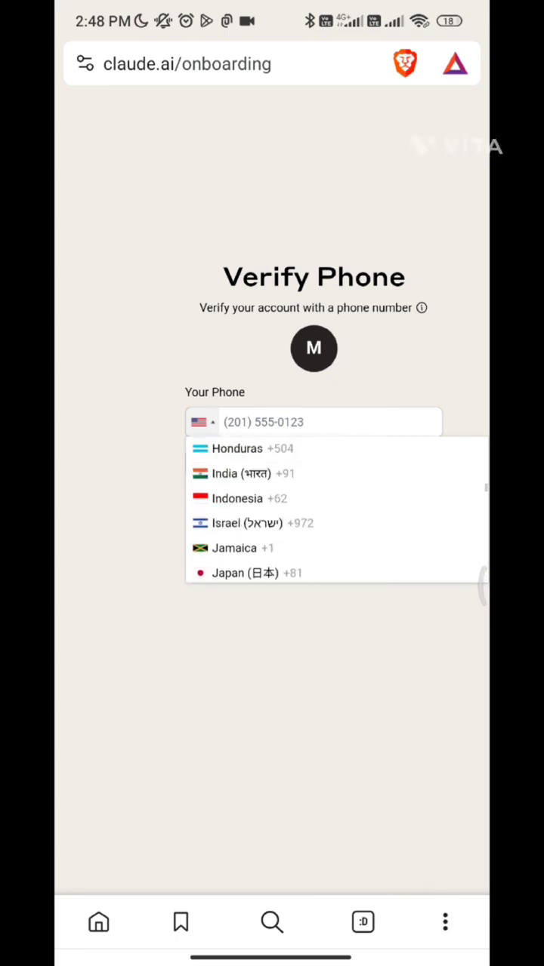
pyautogui.click(241, 515)
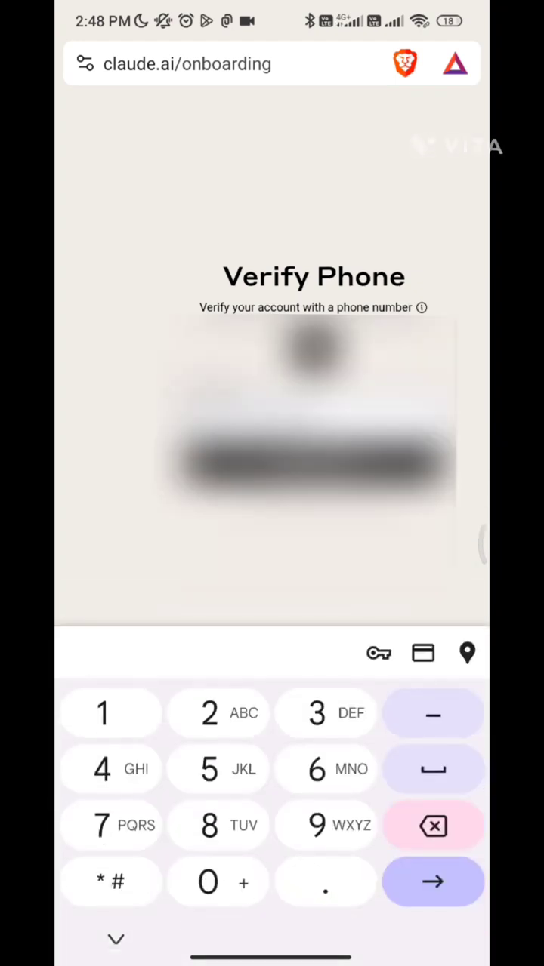
pyautogui.press('Return')
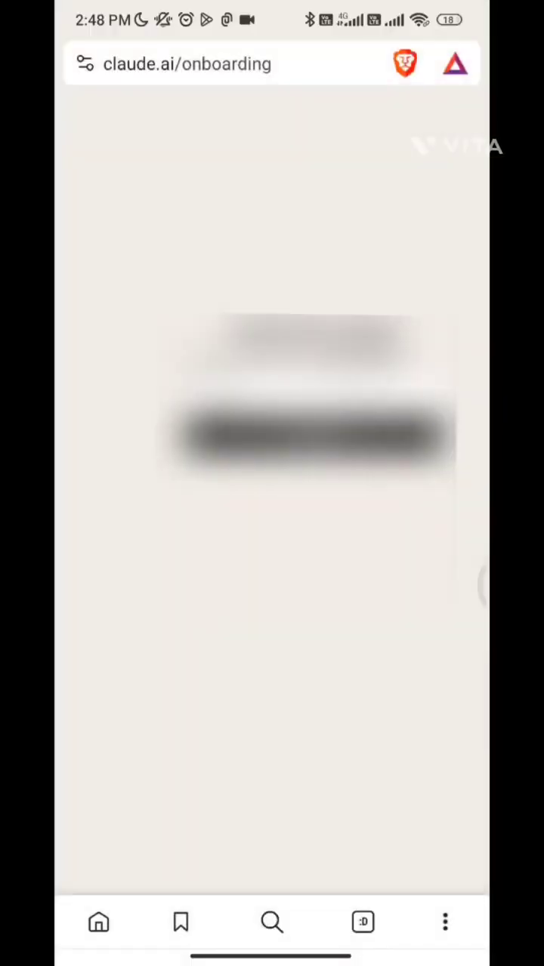
pyautogui.moveTo(272, 8); pyautogui.dragTo(271, 528)
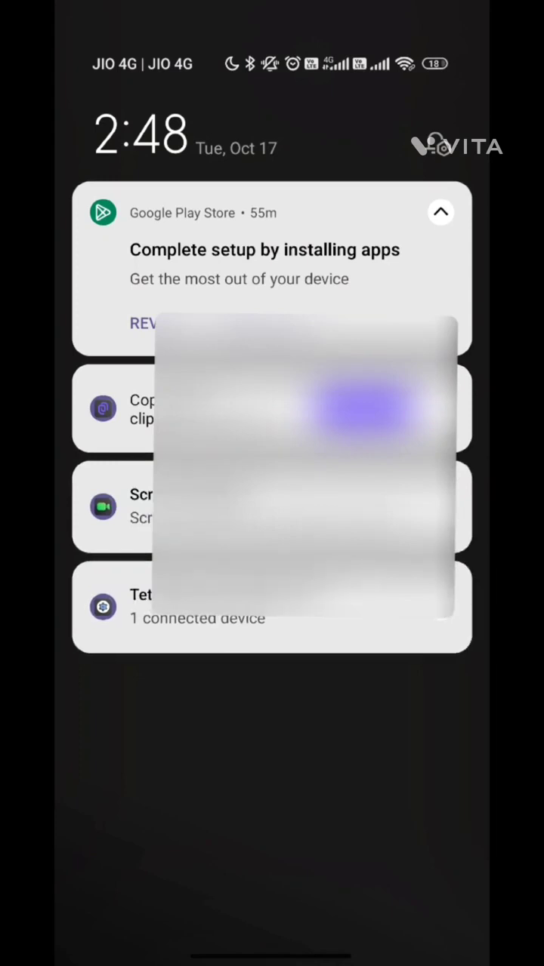
# Step: Dismiss the notification shade to return to Claude's open-beta notice
pyautogui.moveTo(272, 755); pyautogui.dragTo(271, 227)
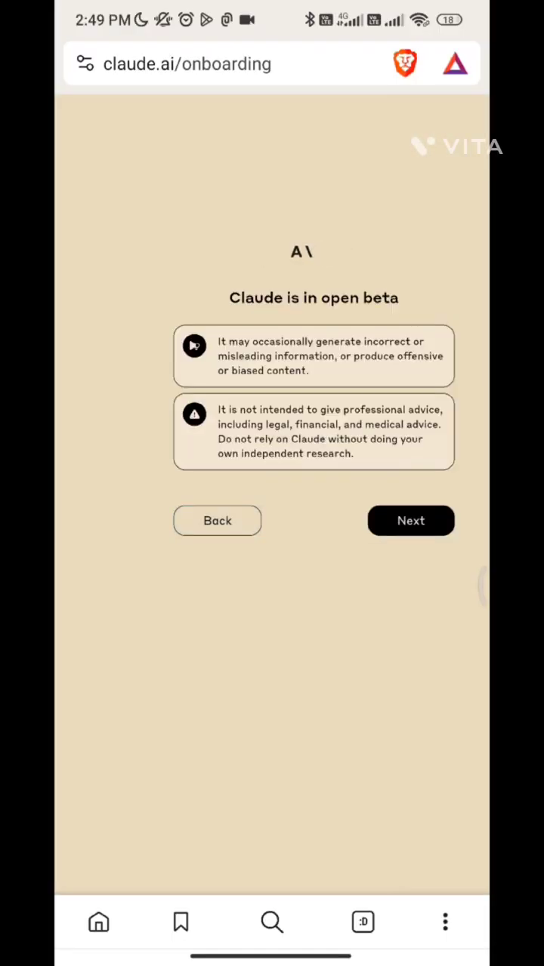
# Step: Step past the open-beta and safety notices and finish onboarding
pyautogui.click(339, 616)
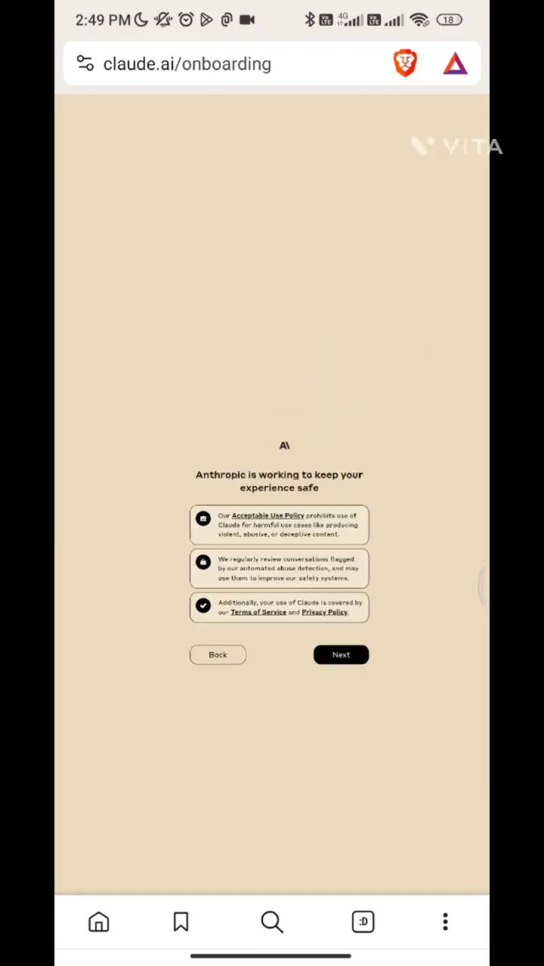
pyautogui.click(340, 655)
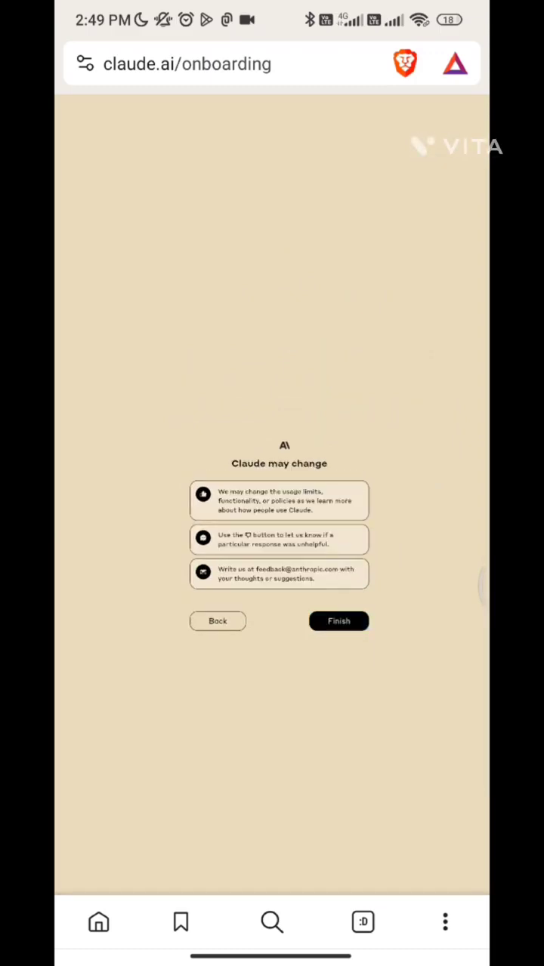
pyautogui.click(338, 620)
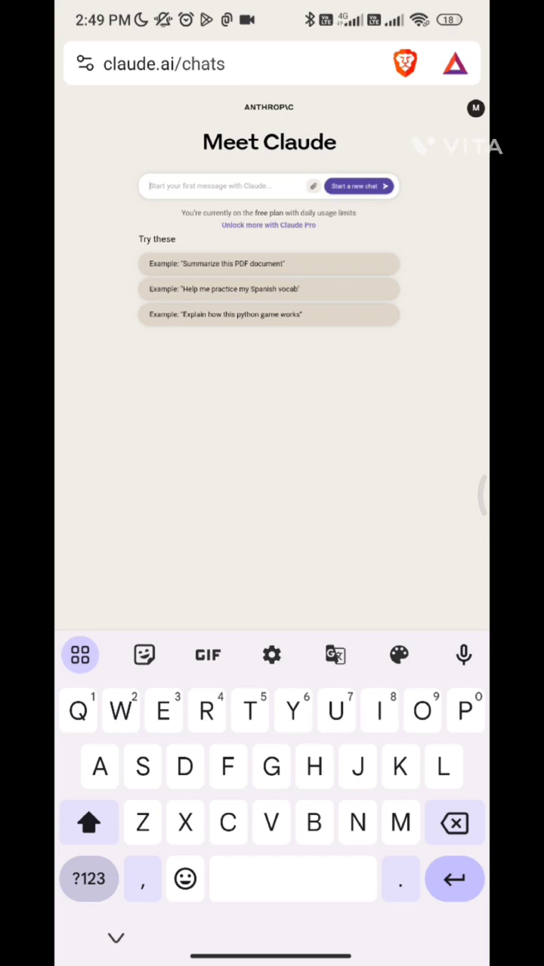
# Step: Start a new chat in Claude
pyautogui.click(357, 185)
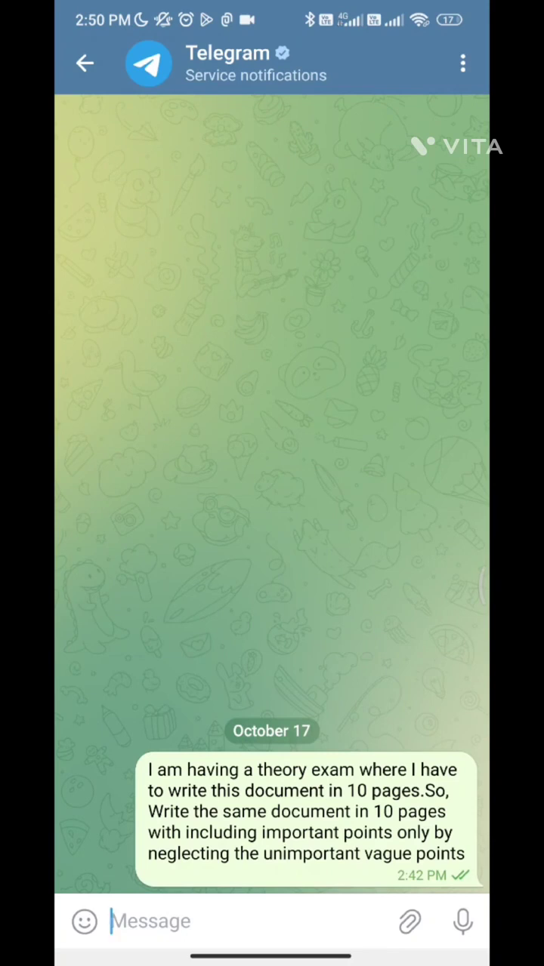
# Step: Copy the 10-page theory exam prompt from Telegram and bring up recent apps
pyautogui.click(305, 812)
pyautogui.click(306, 811)
pyautogui.moveTo(272, 955); pyautogui.dragTo(272, 680)
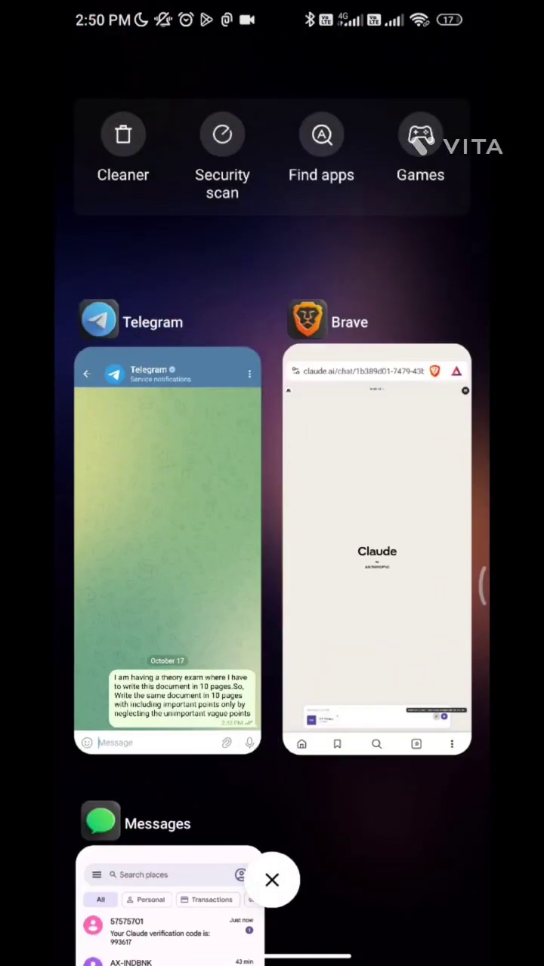
# Step: Back in Brave, paste the 10-page exam prompt and send it with the PDF
pyautogui.click(407, 544)
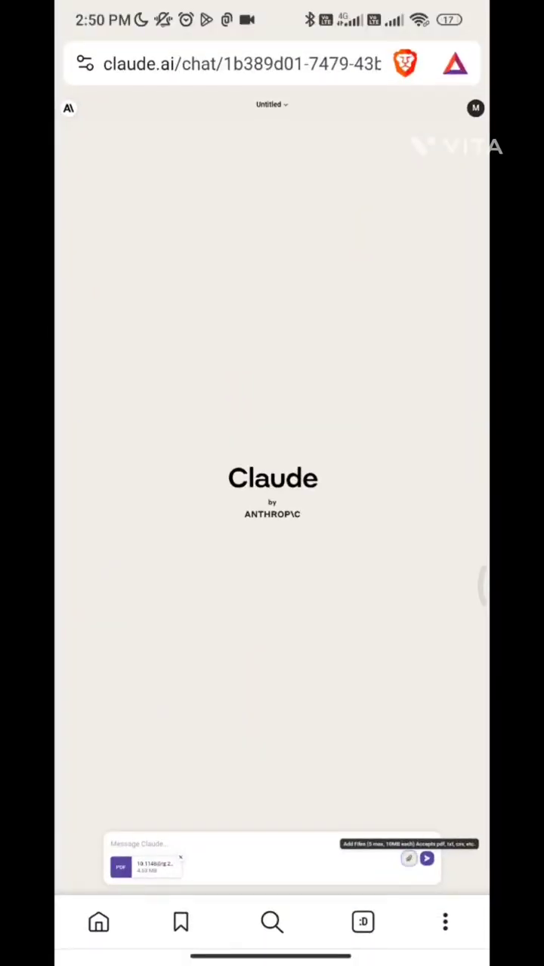
pyautogui.click(227, 844)
pyautogui.click(194, 654)
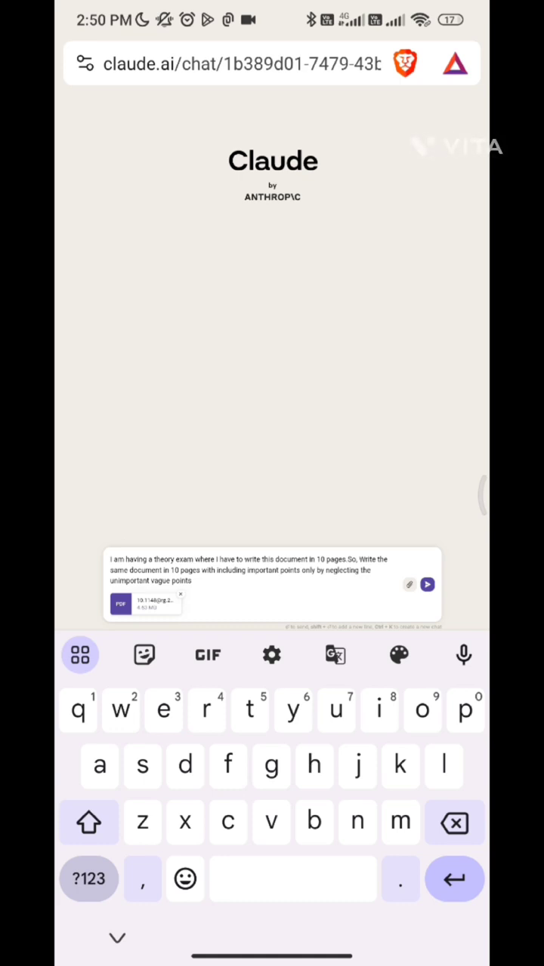
pyautogui.click(426, 584)
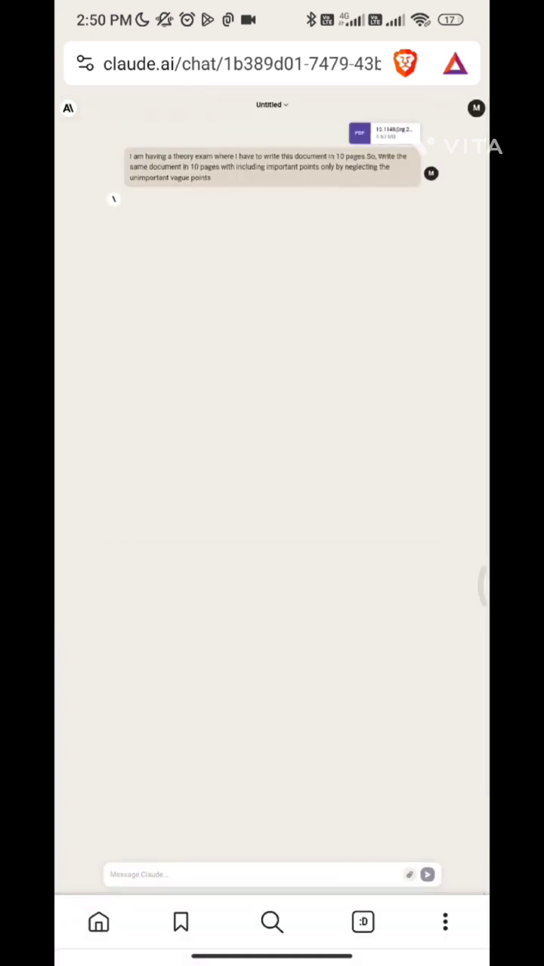